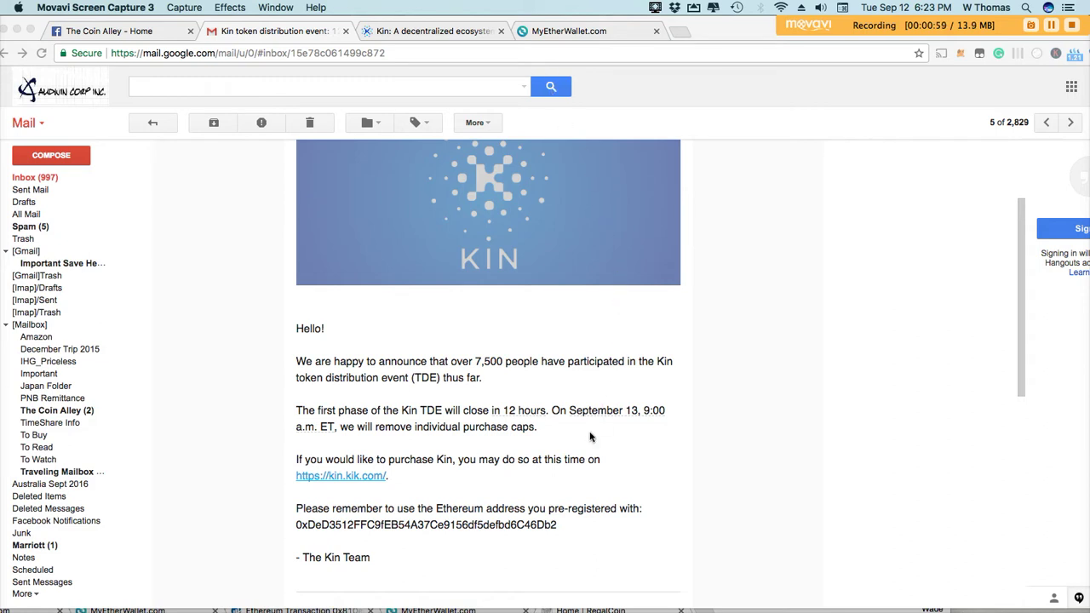
# Switch to the 'Kin: A decentralized ecosystem' website tab.
pyautogui.click(455, 32)
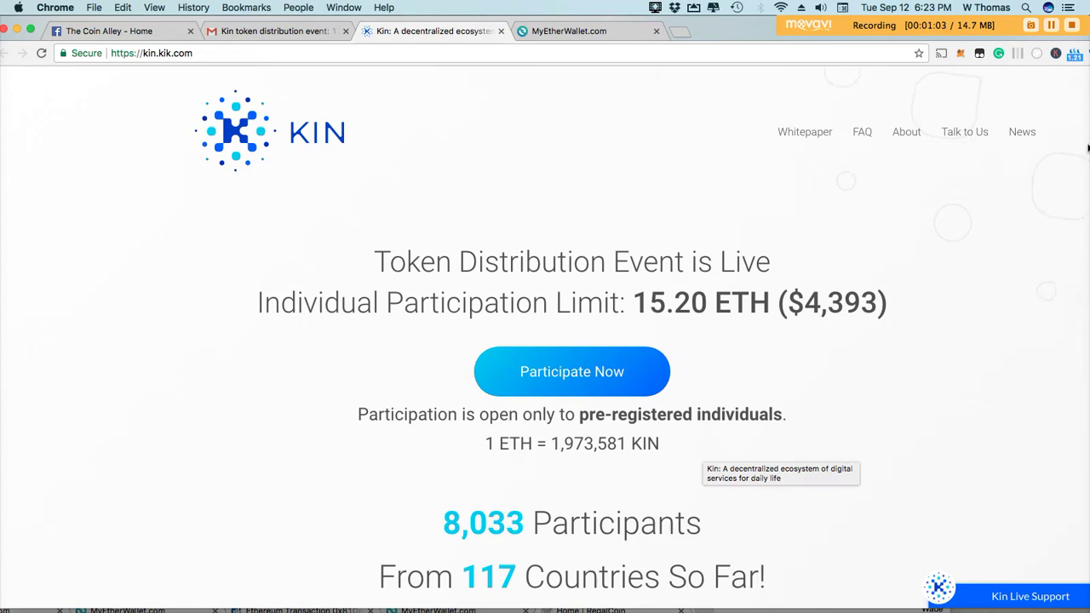
# Scroll the kin.kik.com homepage back to the top and choose Participate Now.
pyautogui.moveTo(733, 25)
pyautogui.mouseDown()
pyautogui.moveTo(674, 7)
pyautogui.moveTo(691, 21)
pyautogui.mouseUp()
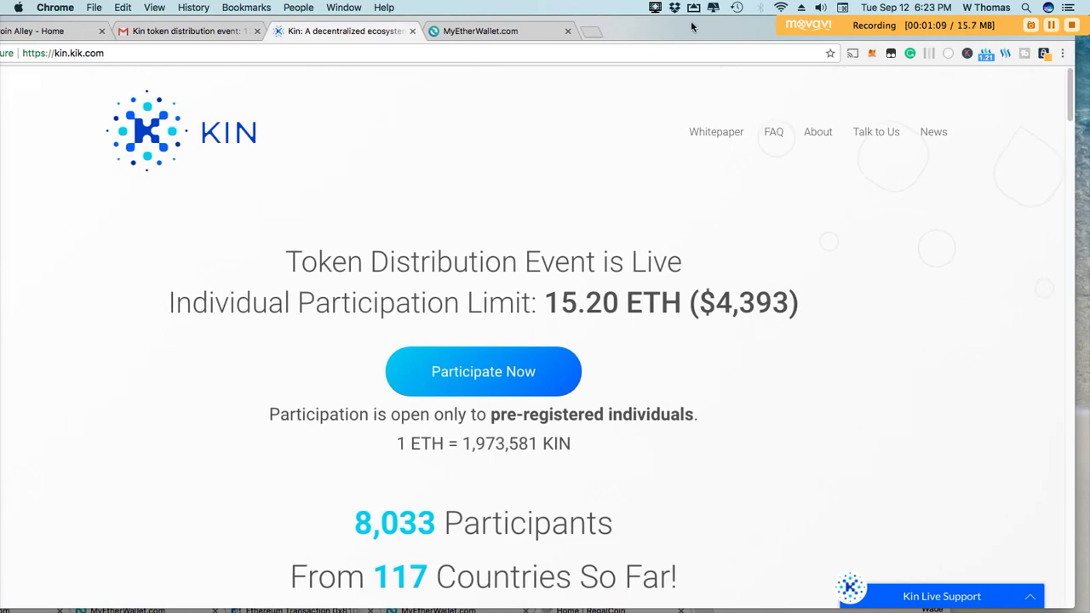
pyautogui.moveTo(1069, 98); pyautogui.dragTo(1064, 182)
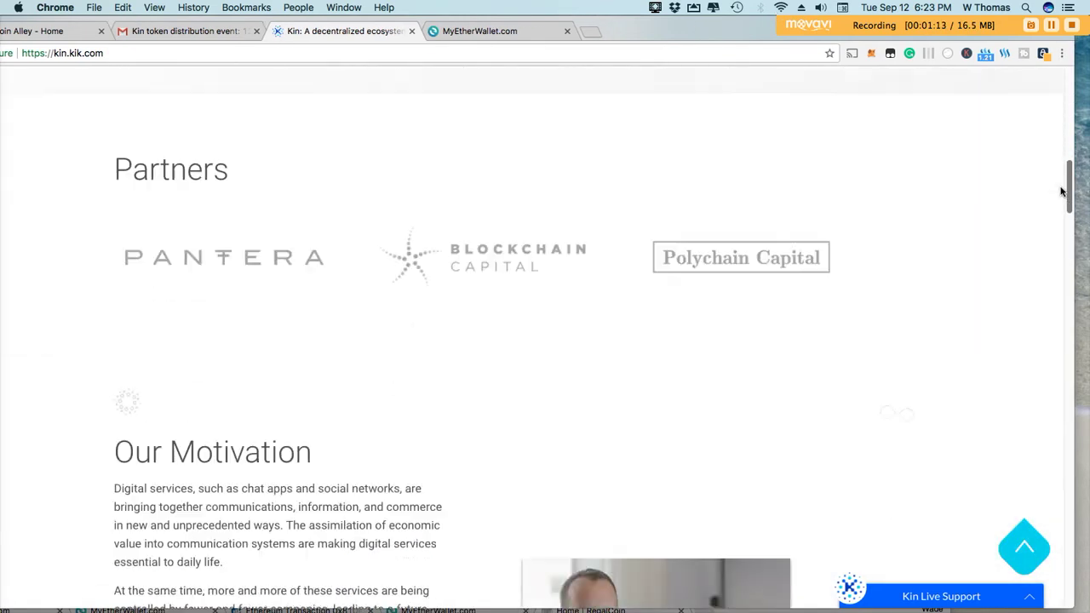
pyautogui.scroll(10, 1058, 151)
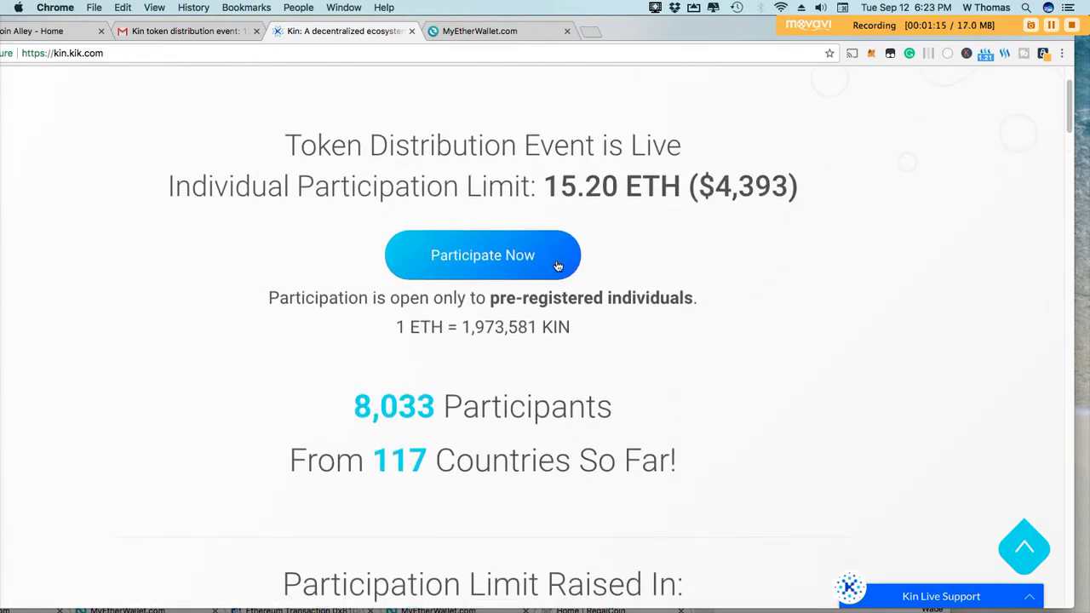
pyautogui.click(539, 270)
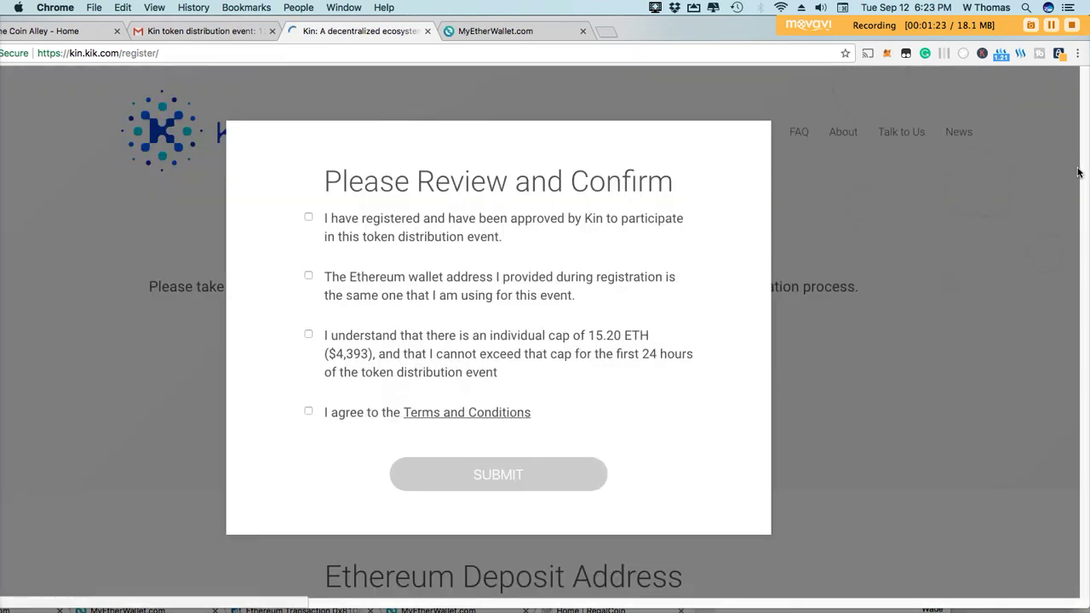
# Tick all four Kin confirmations, submit them, and copy the Ethereum deposit address.
pyautogui.click(308, 218)
pyautogui.click(309, 275)
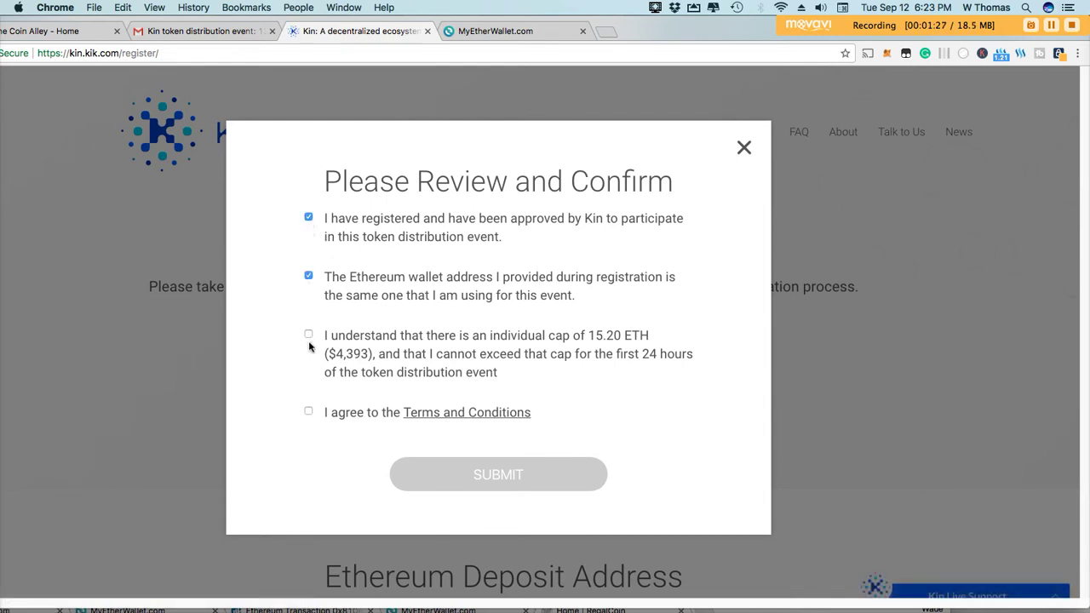
pyautogui.click(308, 411)
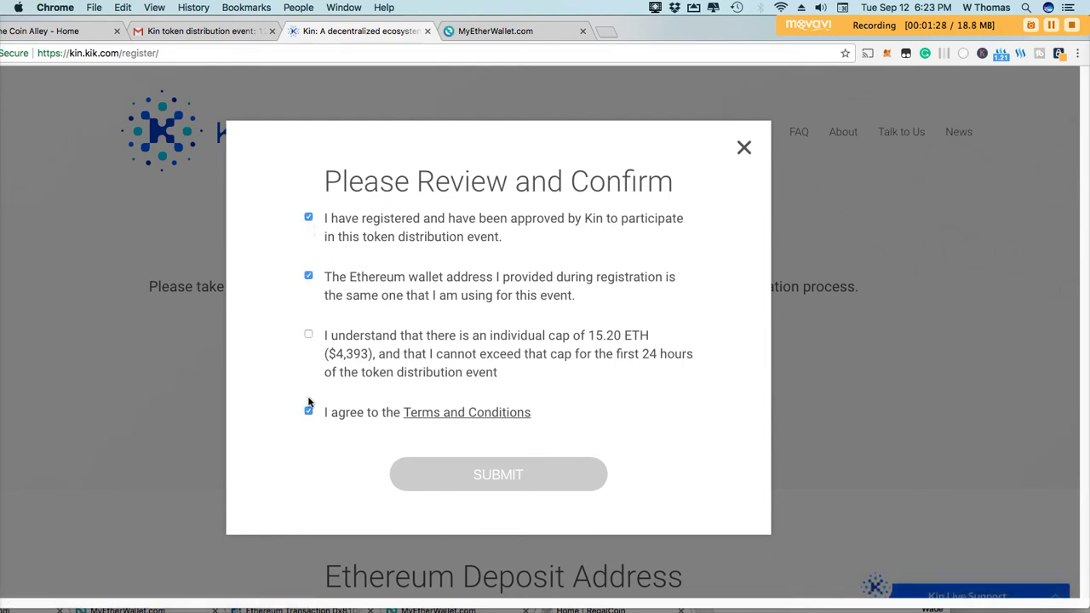
pyautogui.click(308, 336)
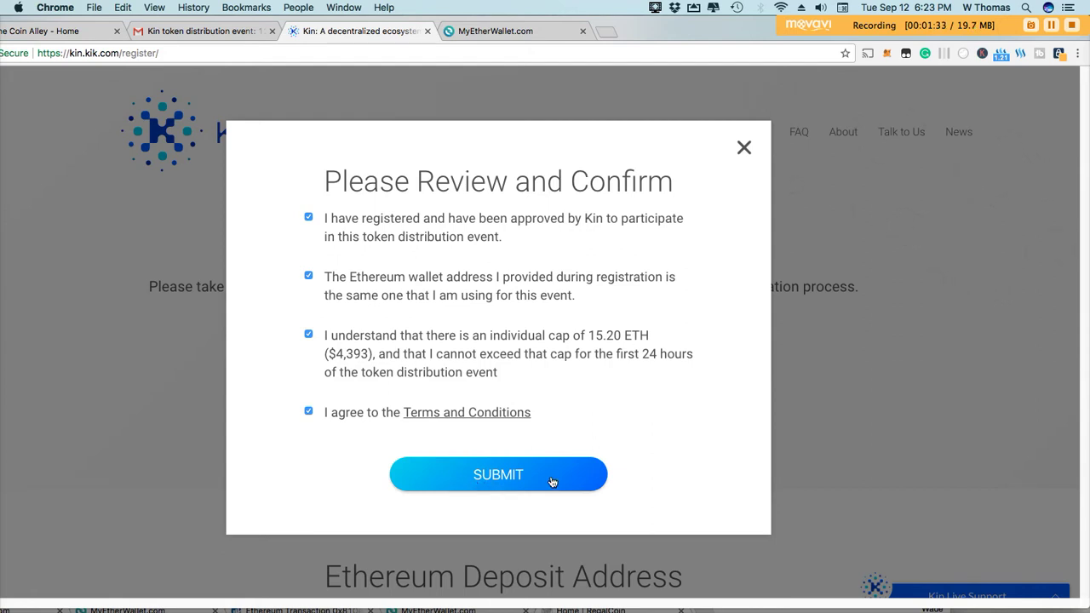
pyautogui.click(498, 477)
pyautogui.scroll(-3, 1085, 245)
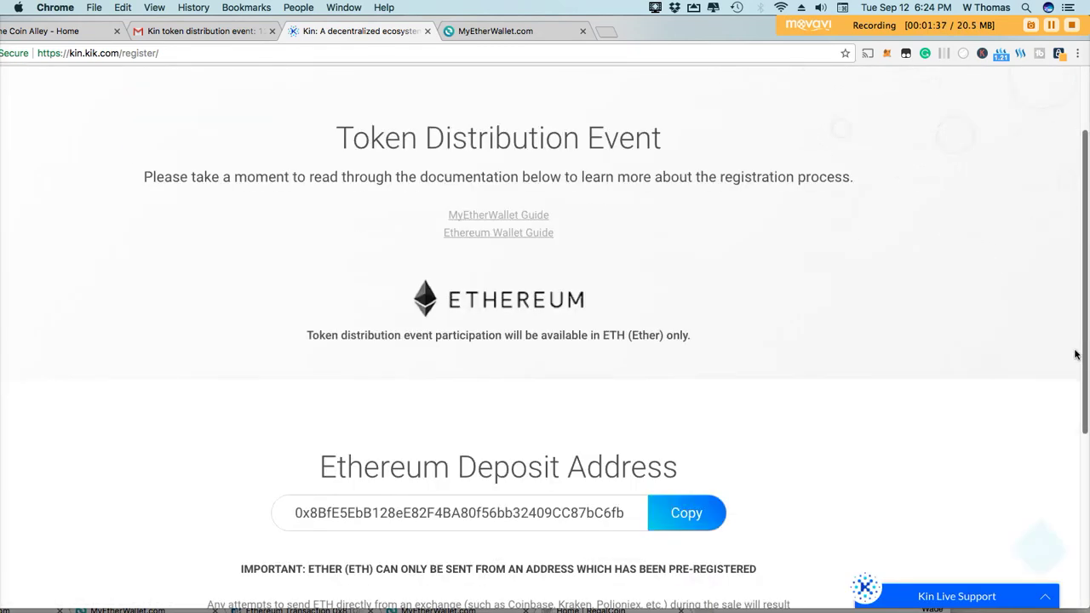
pyautogui.click(686, 457)
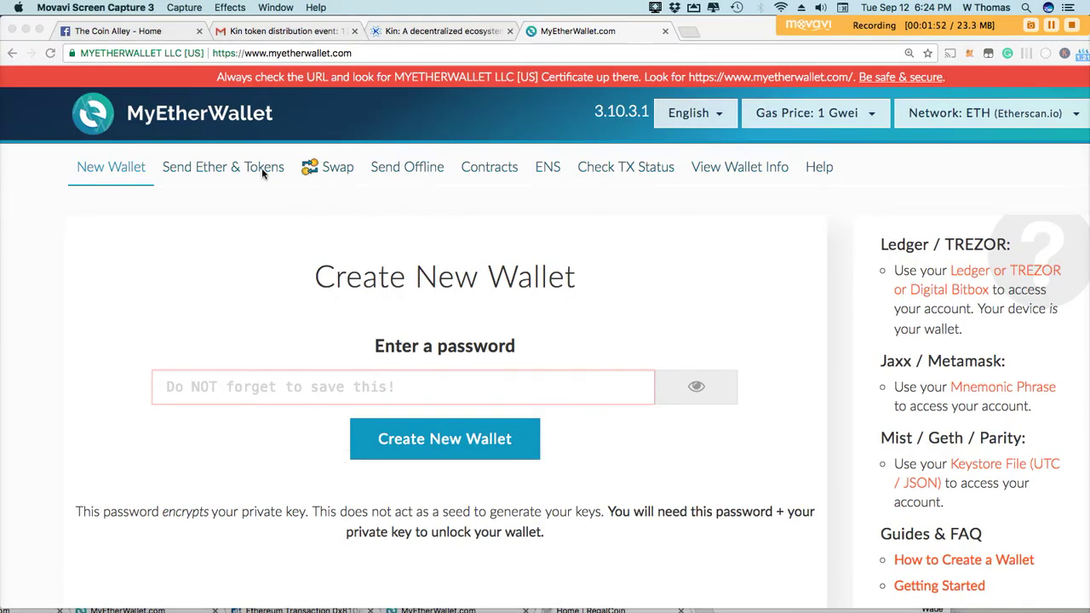
# Choose Send Ether & Tokens with TREZOR access and start connecting the device.
pyautogui.click(254, 173)
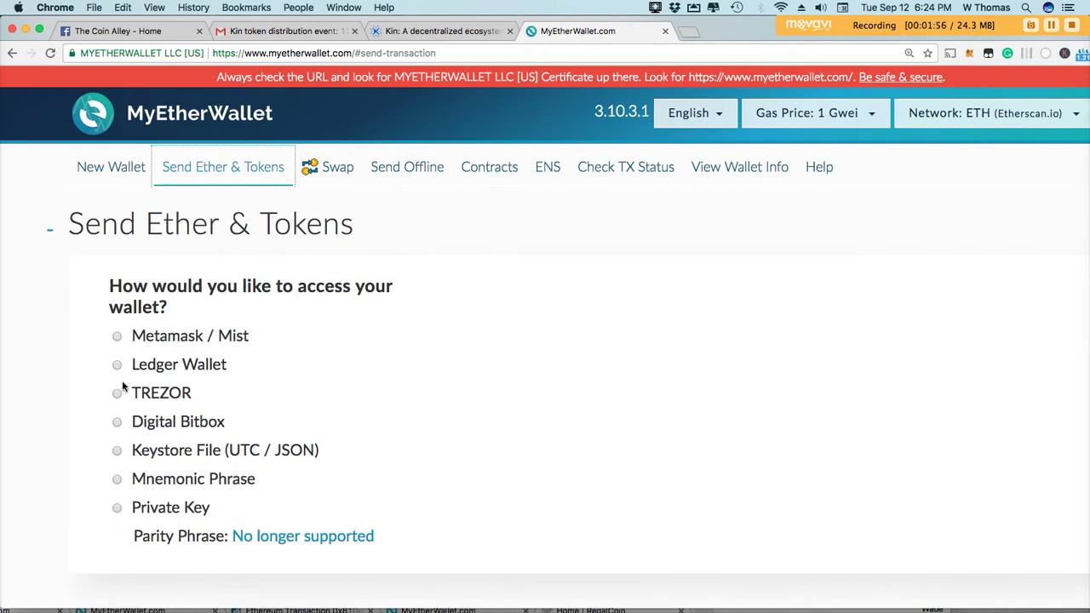
pyautogui.click(117, 395)
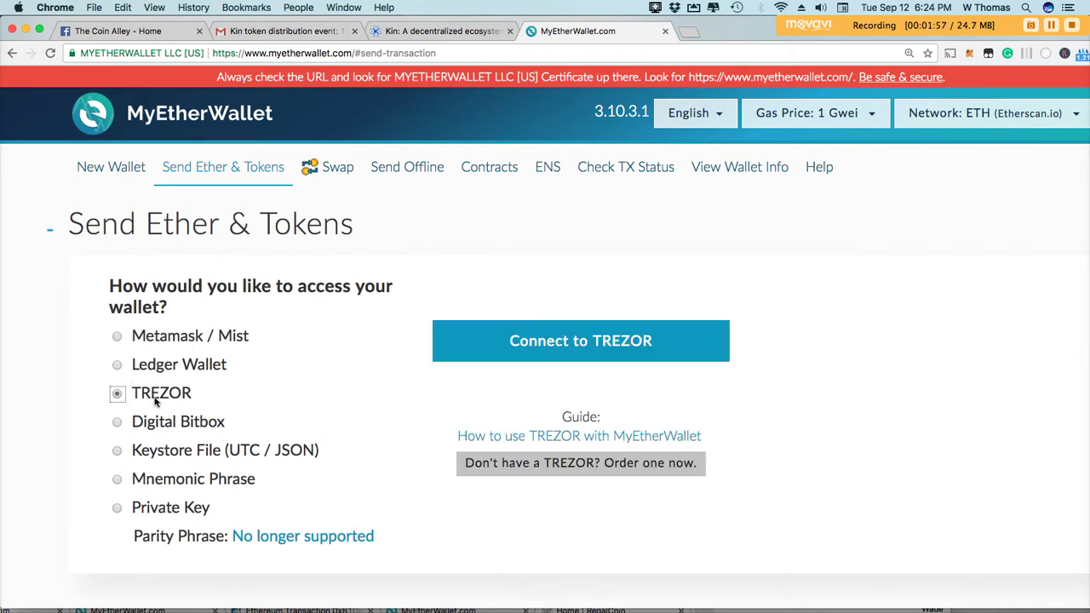
pyautogui.click(531, 358)
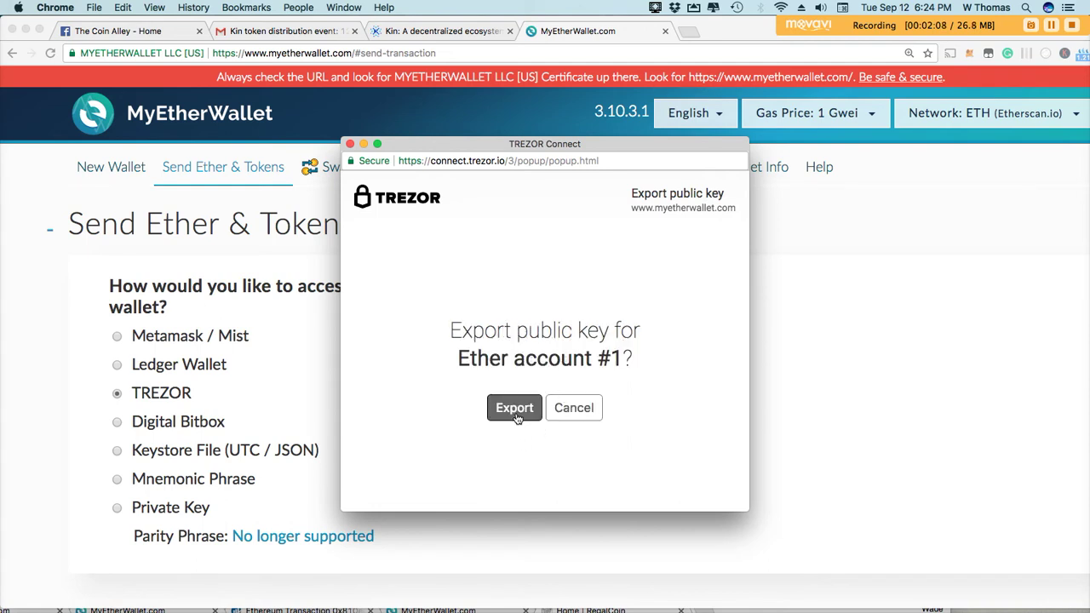
# Export the TREZOR public key, enter the four-digit PIN, and unlock the 1.915 ETH address.
pyautogui.click(517, 408)
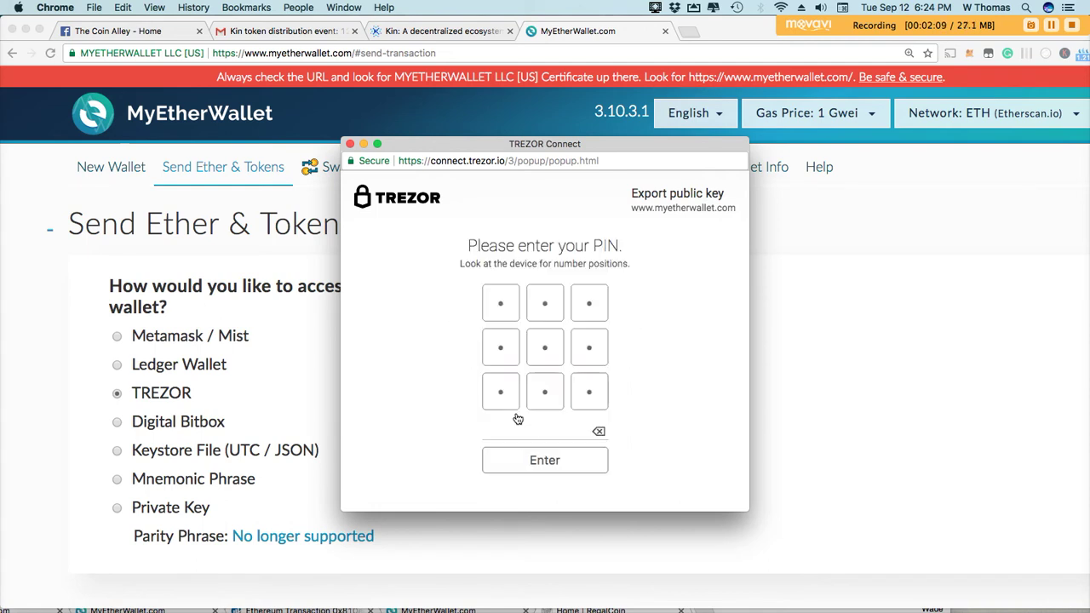
pyautogui.click(502, 305)
pyautogui.click(590, 311)
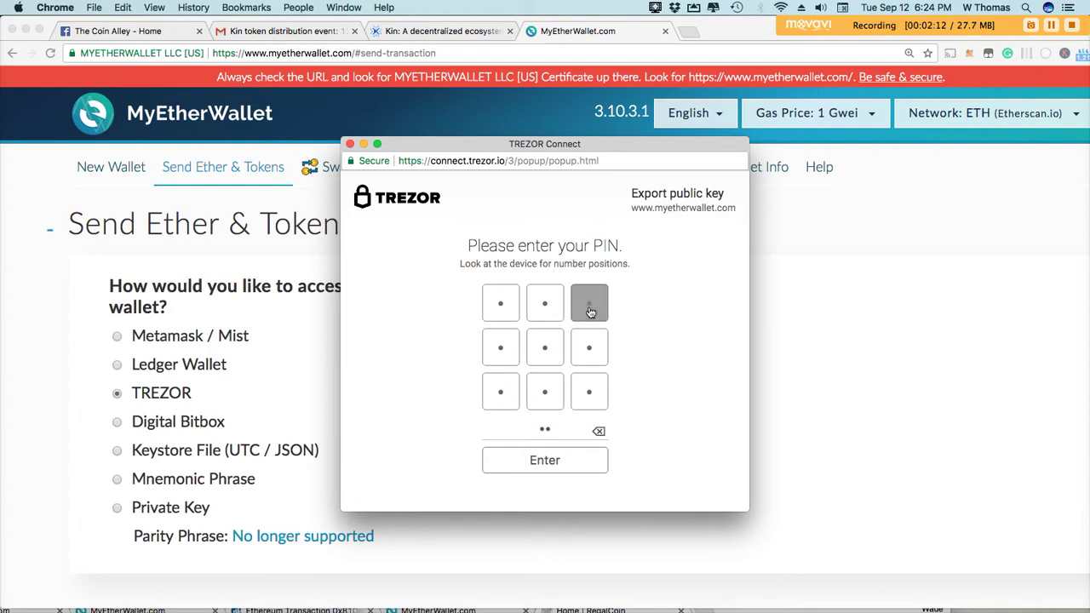
pyautogui.click(543, 362)
pyautogui.click(500, 300)
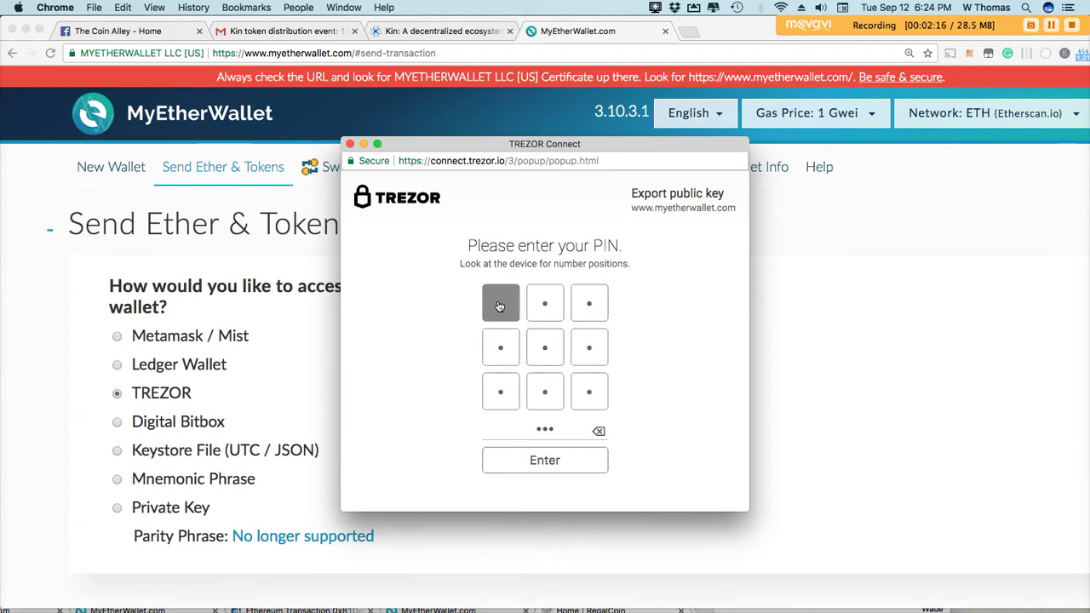
pyautogui.click(559, 461)
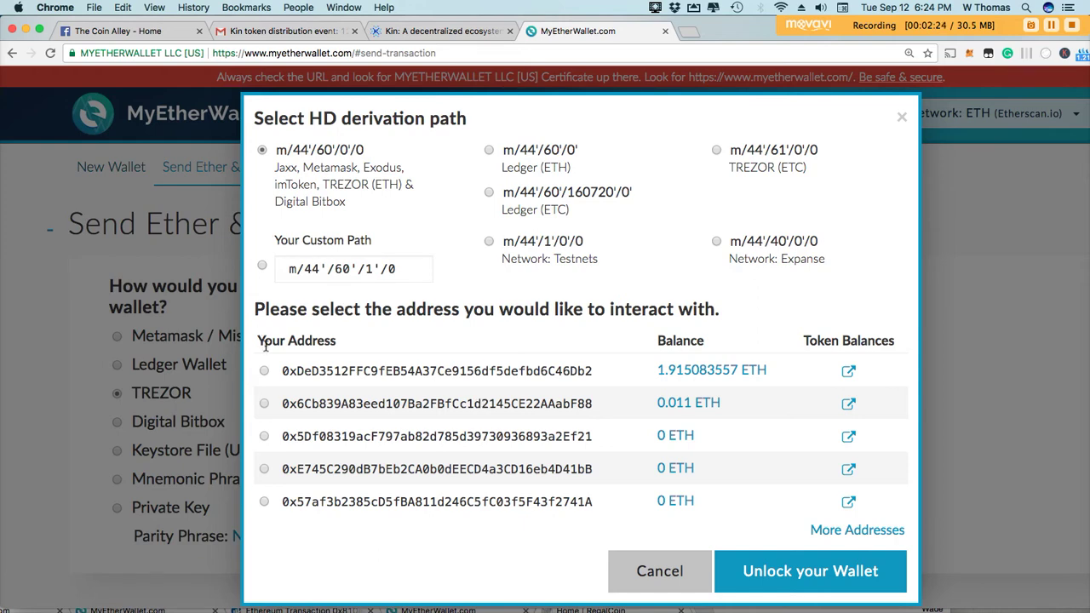
pyautogui.click(264, 370)
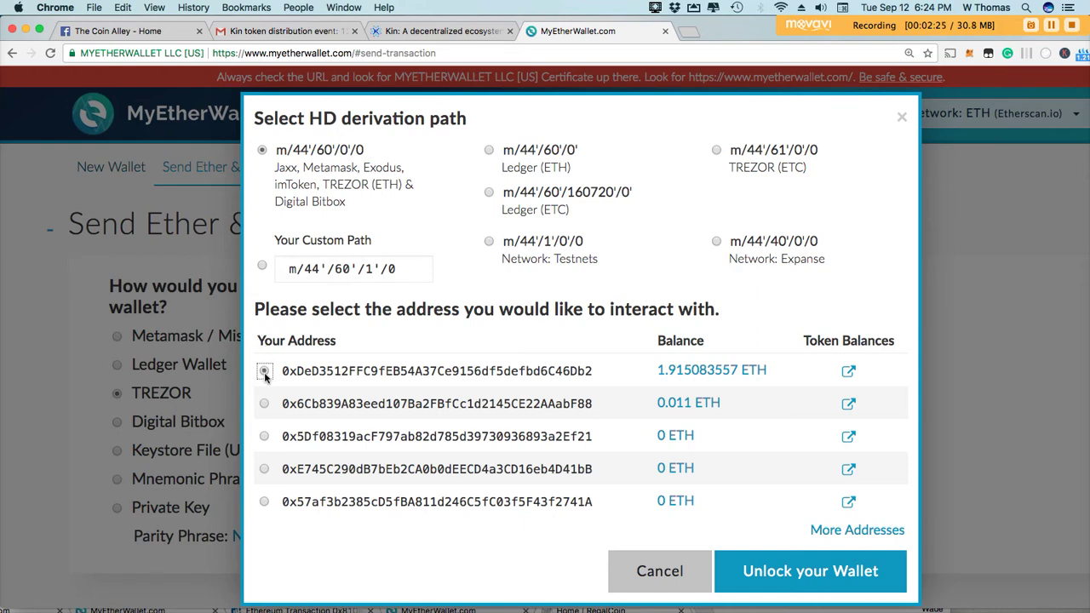
pyautogui.click(797, 569)
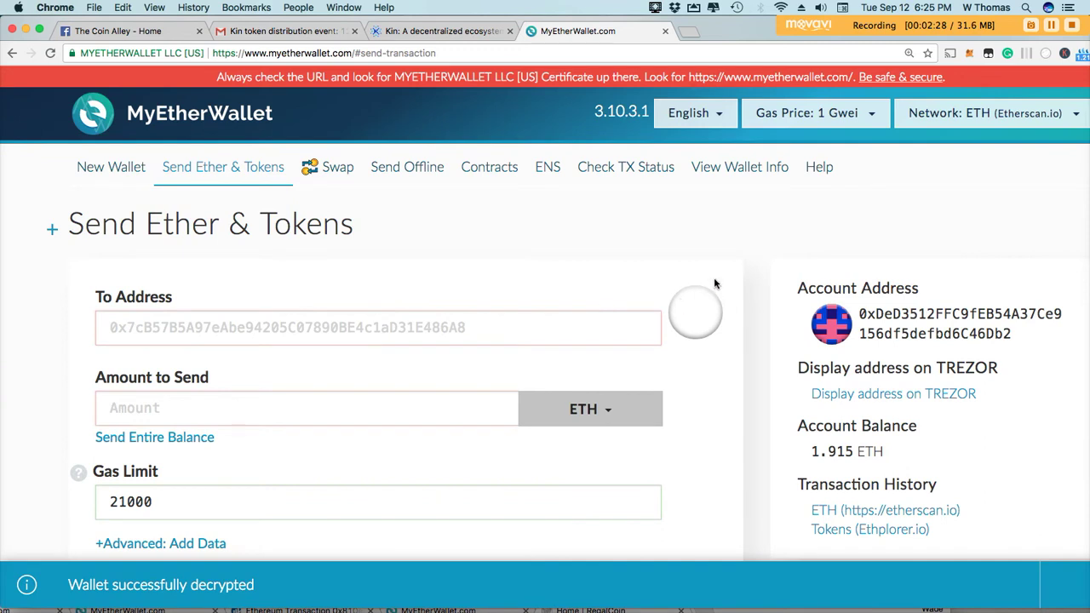
# Paste the Kin deposit address as recipient and enter an amount of 1 ETH.
pyautogui.click(227, 329)
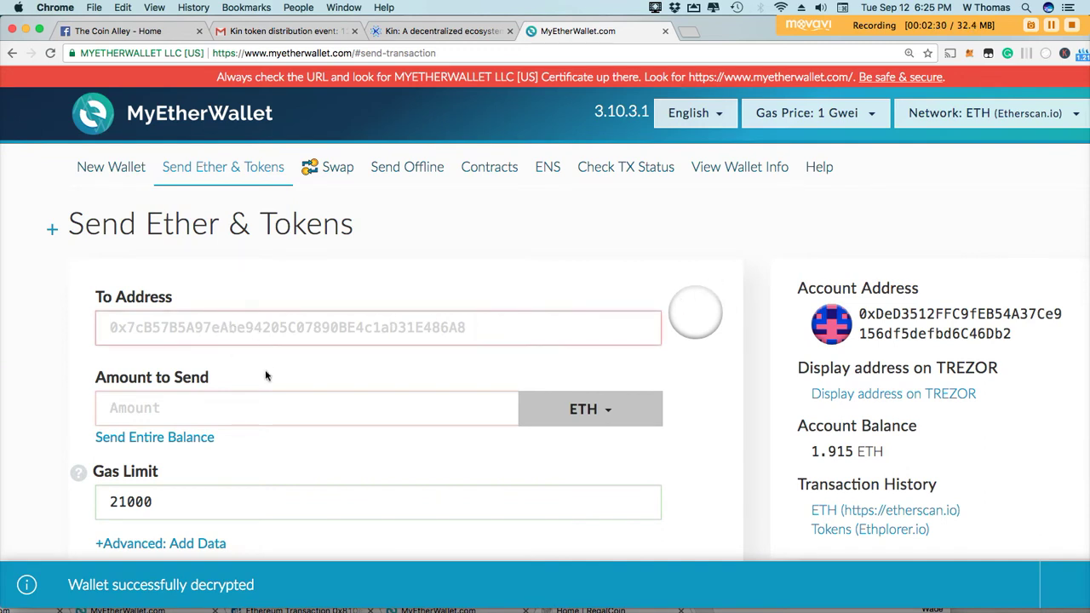
pyautogui.rightClick(229, 325)
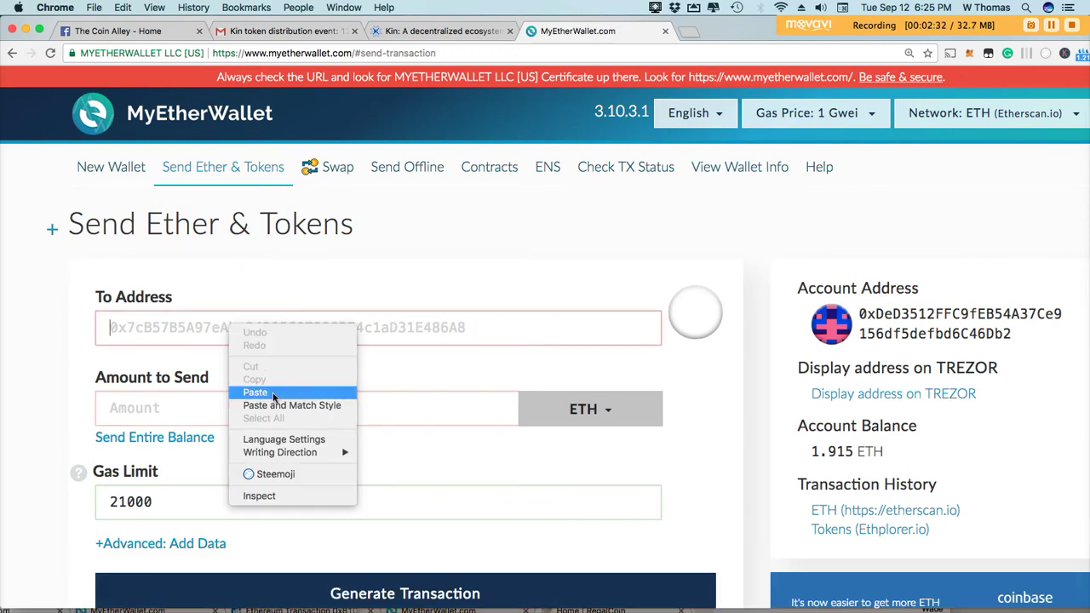
pyautogui.click(273, 393)
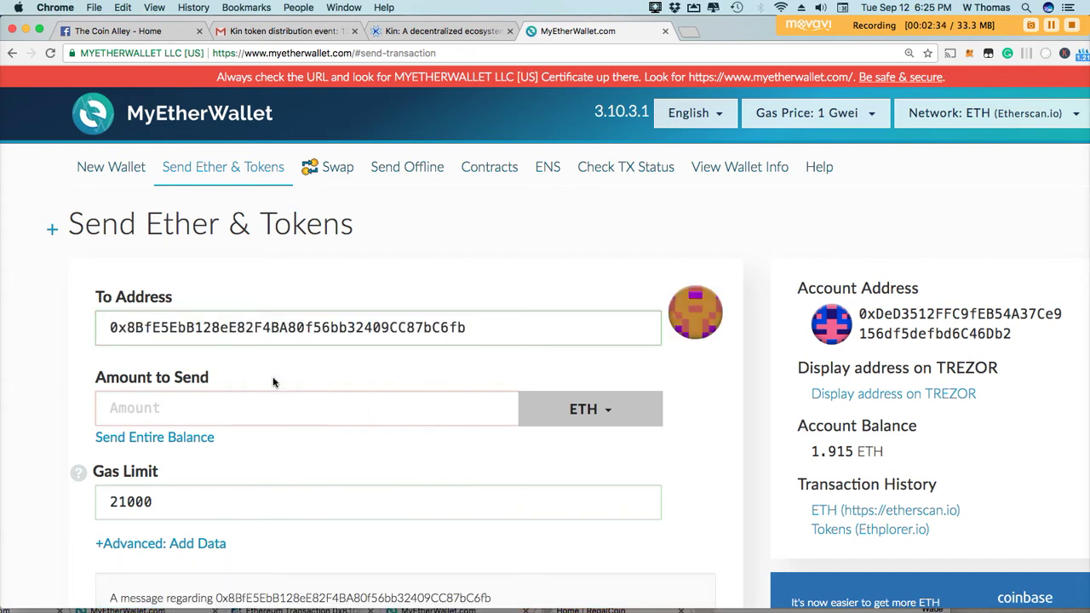
pyautogui.click(181, 402)
pyautogui.write('1')
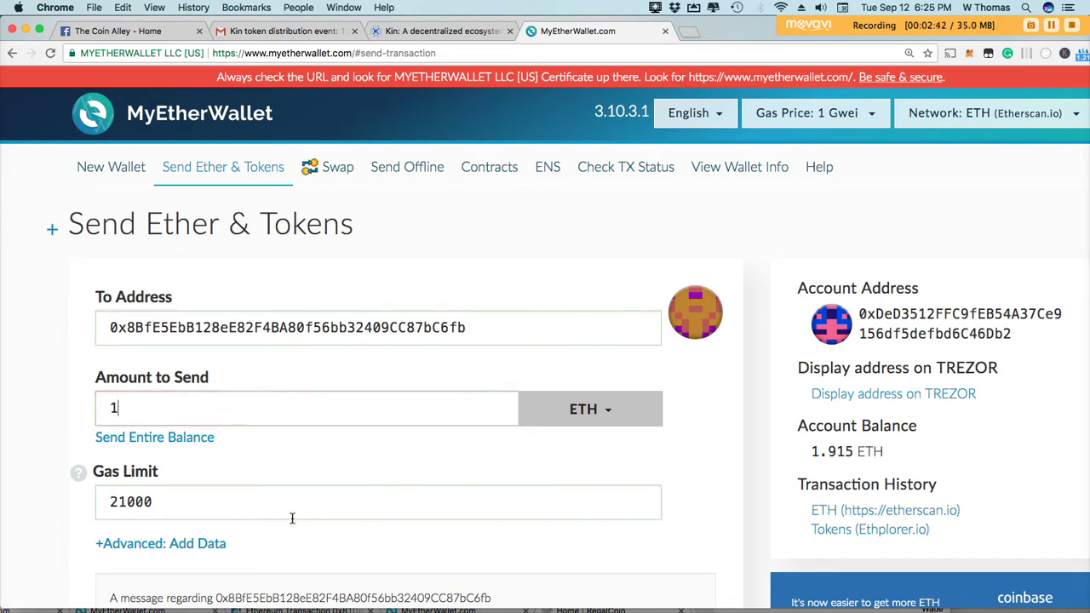
pyautogui.press('Tab')
pyautogui.write('200000')
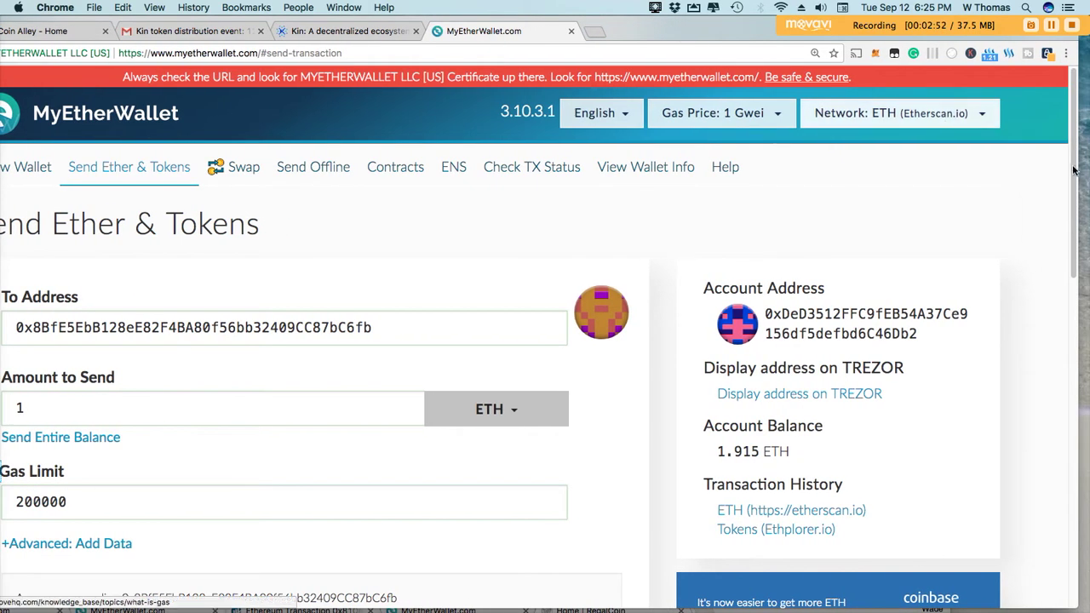
# Generate the signed 1 ETH transaction, send it, and confirm the send.
pyautogui.scroll(-5, 1074, 213)
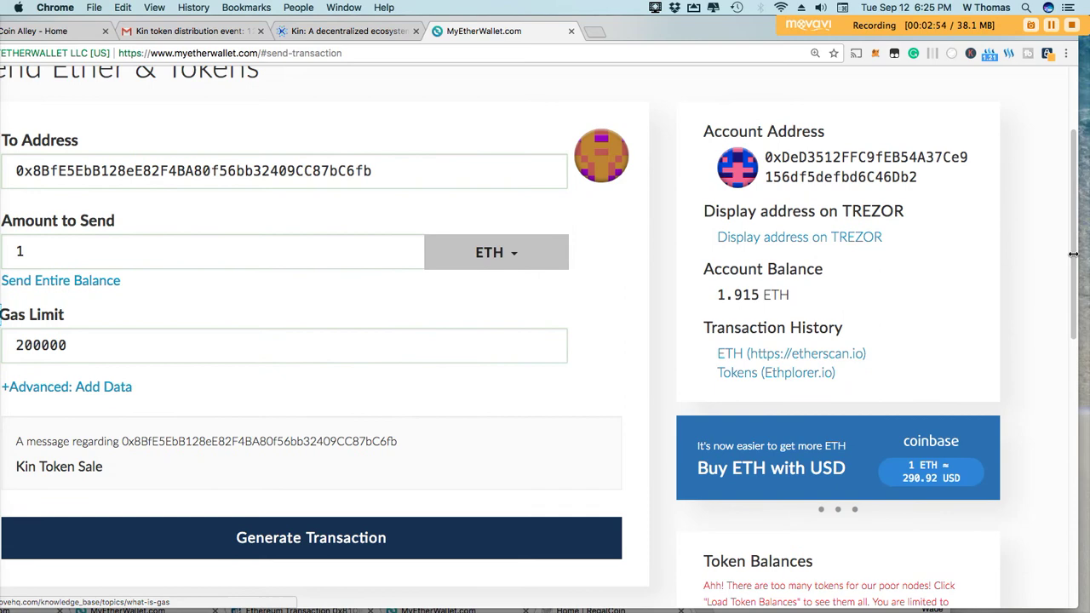
pyautogui.moveTo(1074, 253); pyautogui.dragTo(1007, 254)
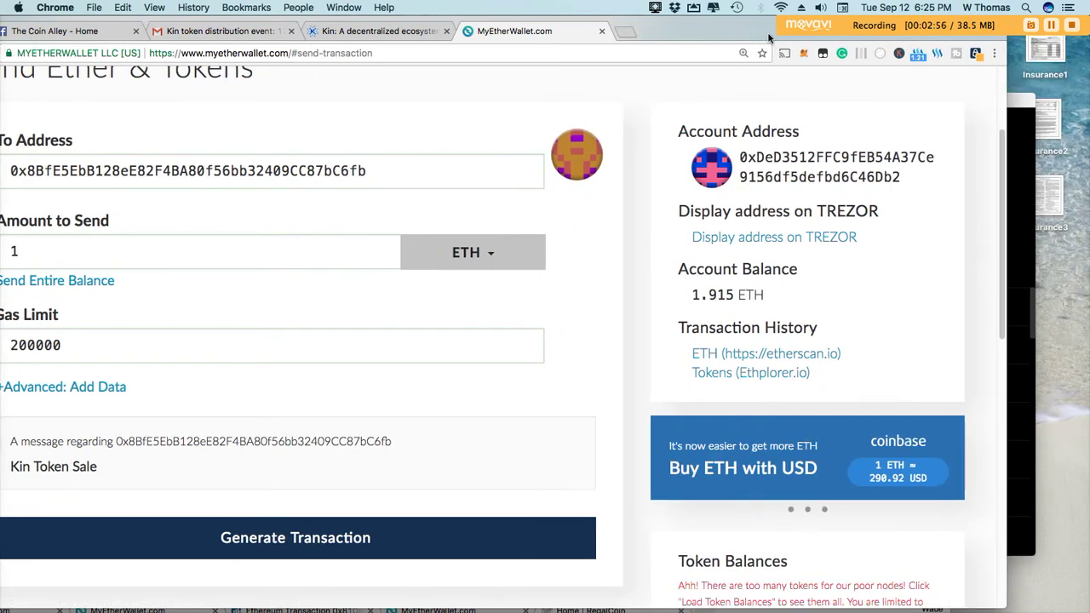
pyautogui.doubleClick(769, 38)
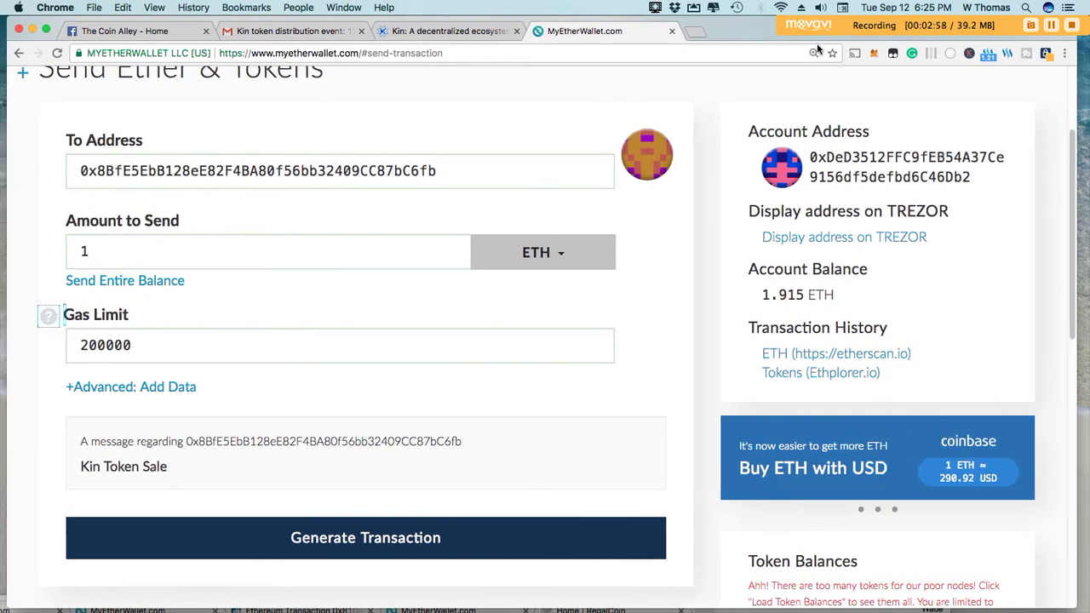
pyautogui.click(397, 547)
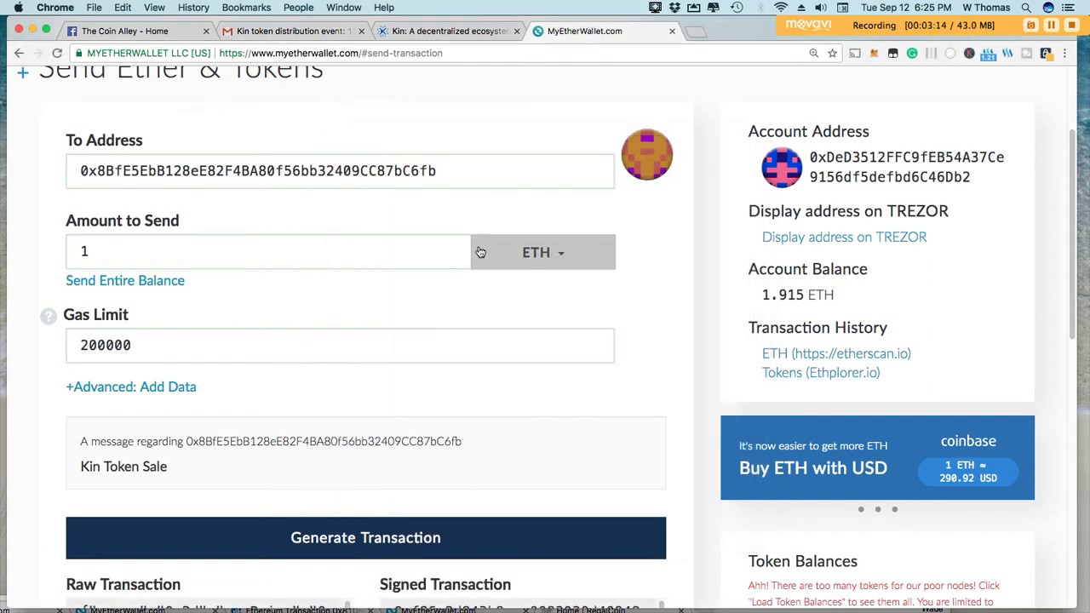
pyautogui.moveTo(1072, 239)
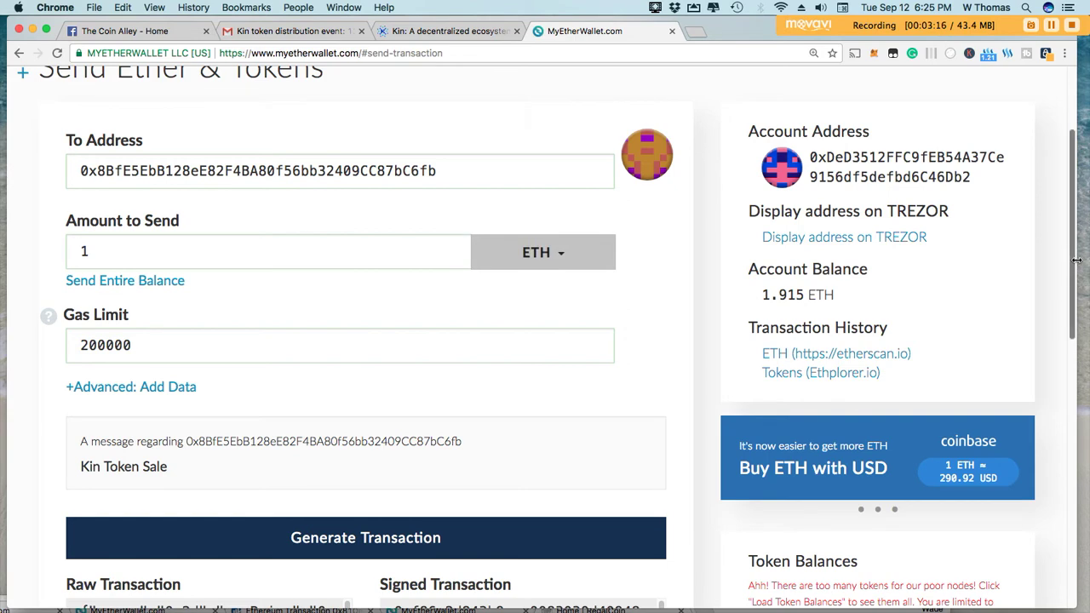
pyautogui.moveTo(1073, 269); pyautogui.dragTo(1075, 426)
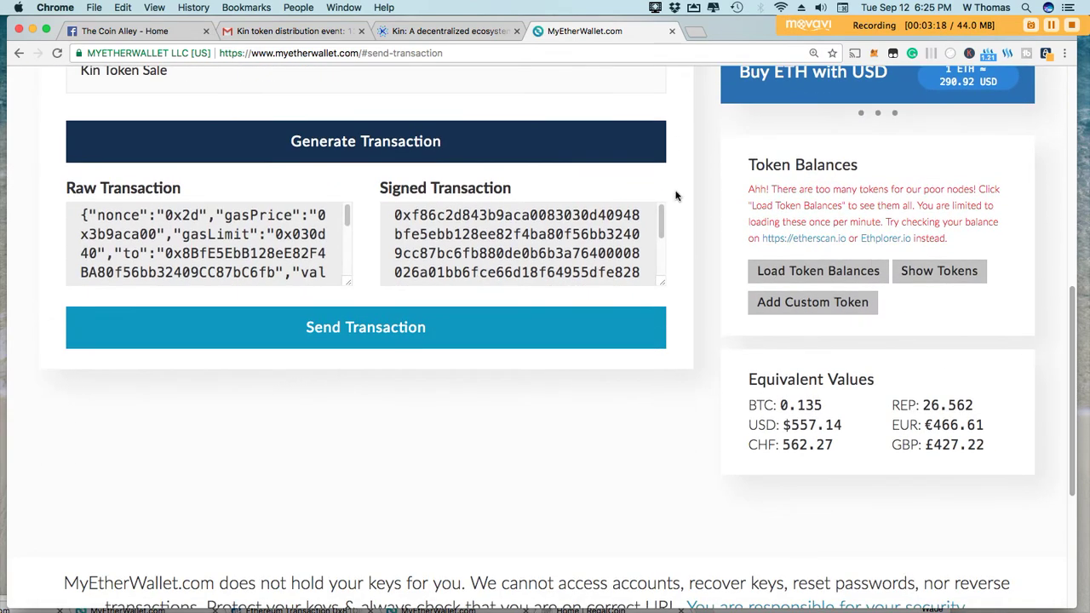
pyautogui.click(389, 331)
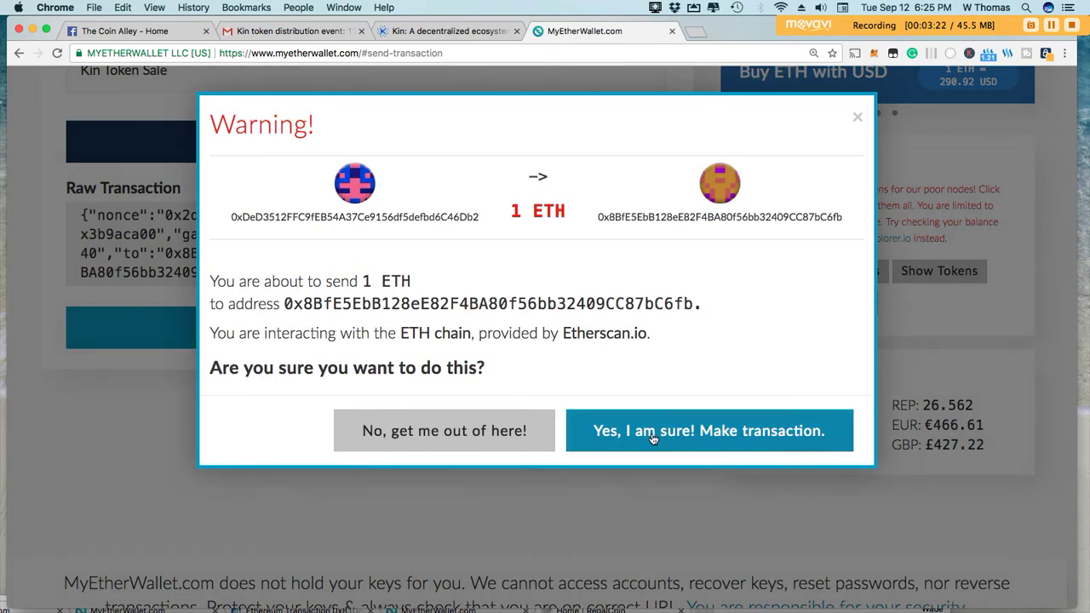
pyautogui.click(651, 436)
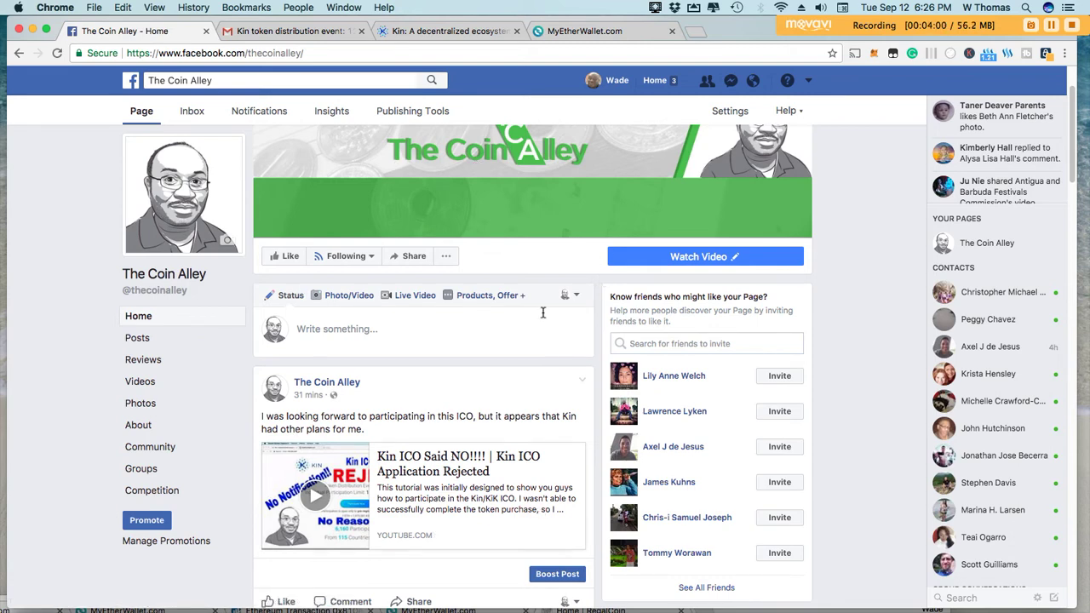
# Open the Following options on The Coin Alley's Facebook page.
pyautogui.click(370, 261)
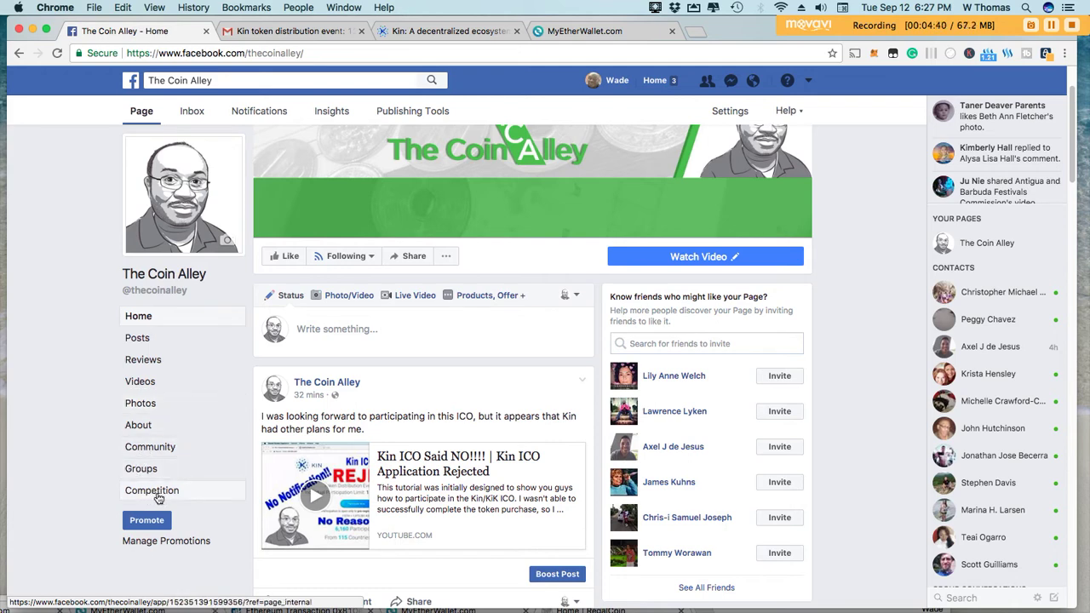
# Open The Coin Alley's Competition tab with the $100 BTC giveaway and its call-to-action options.
pyautogui.click(159, 499)
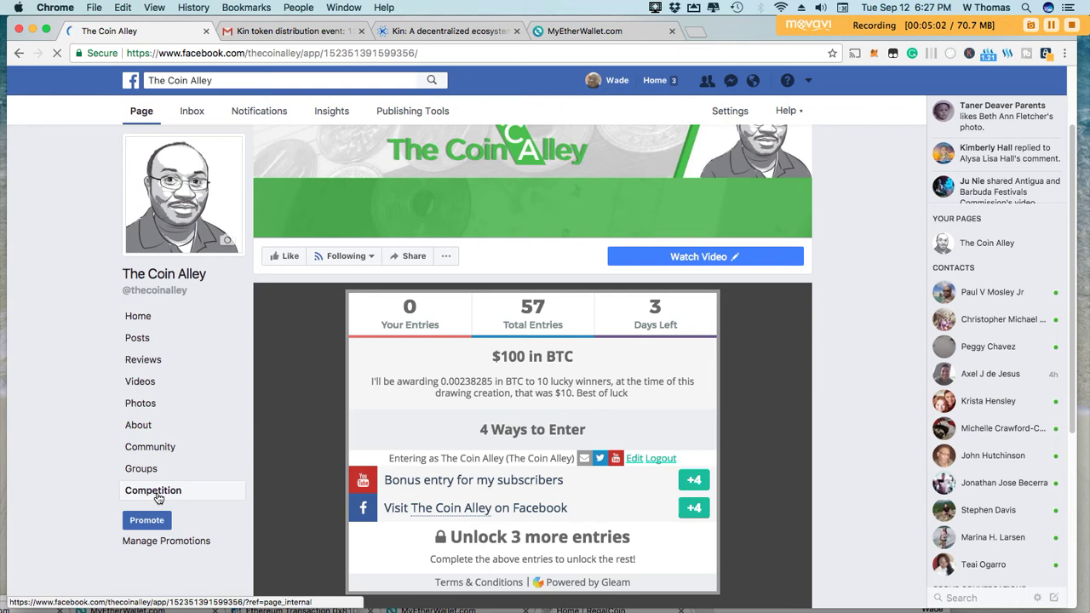
pyautogui.click(157, 498)
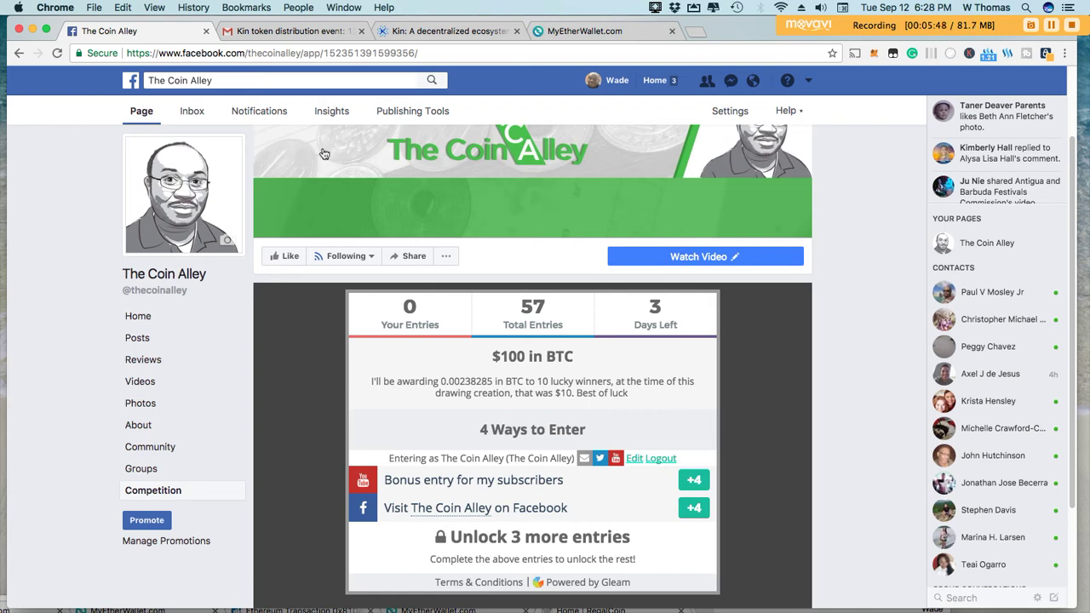
pyautogui.click(622, 264)
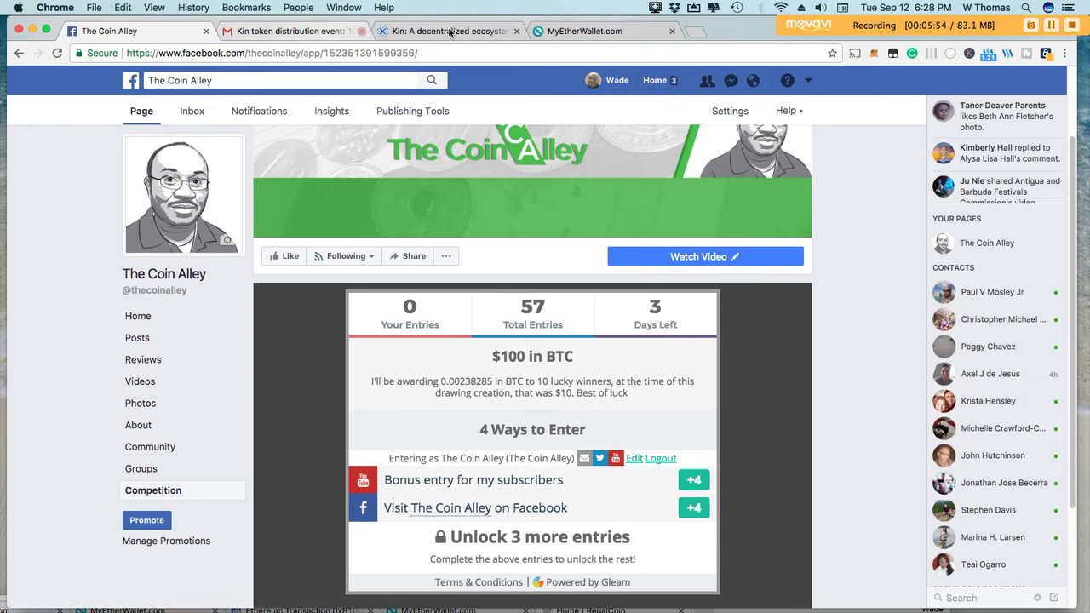
# Return to the MyEtherWallet tab holding the broadcast transaction.
pyautogui.click(584, 31)
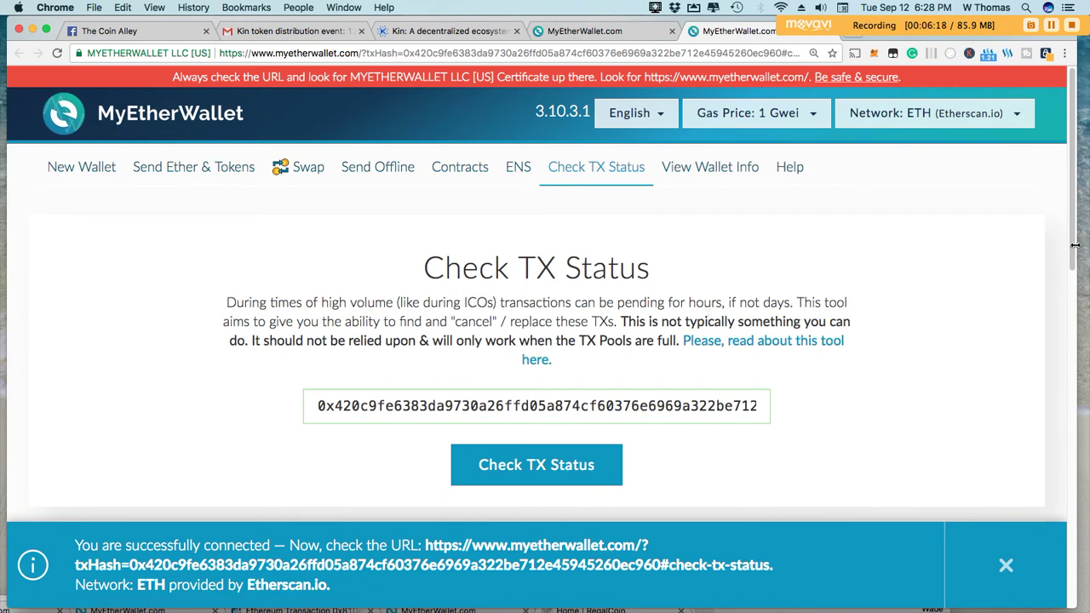
# Check the Kin transaction's status and scroll through the Transaction Found details.
pyautogui.click(1071, 298)
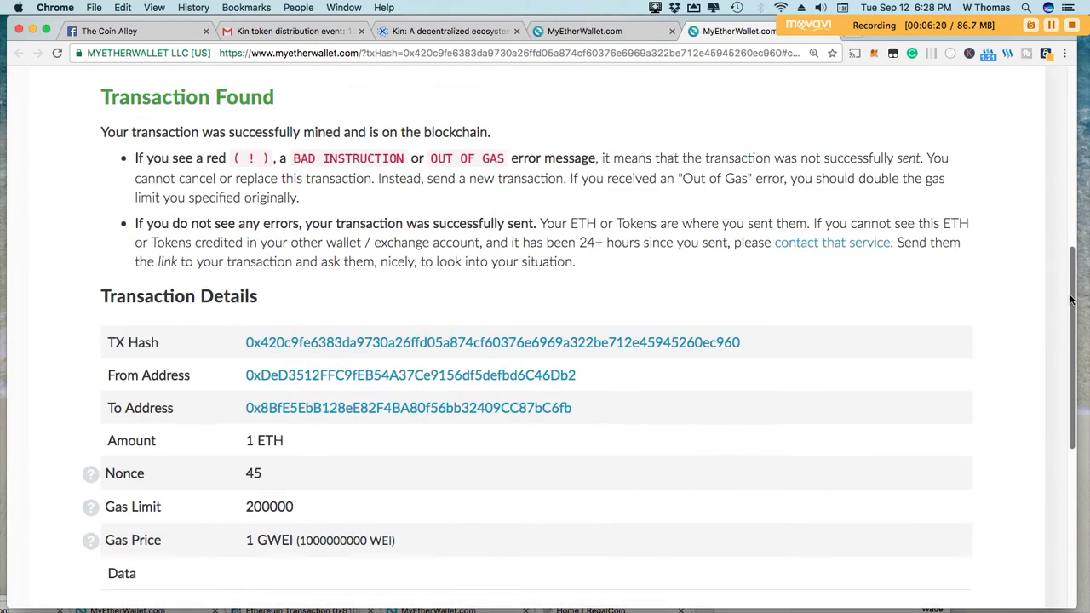
pyautogui.scroll(-1, 1071, 298)
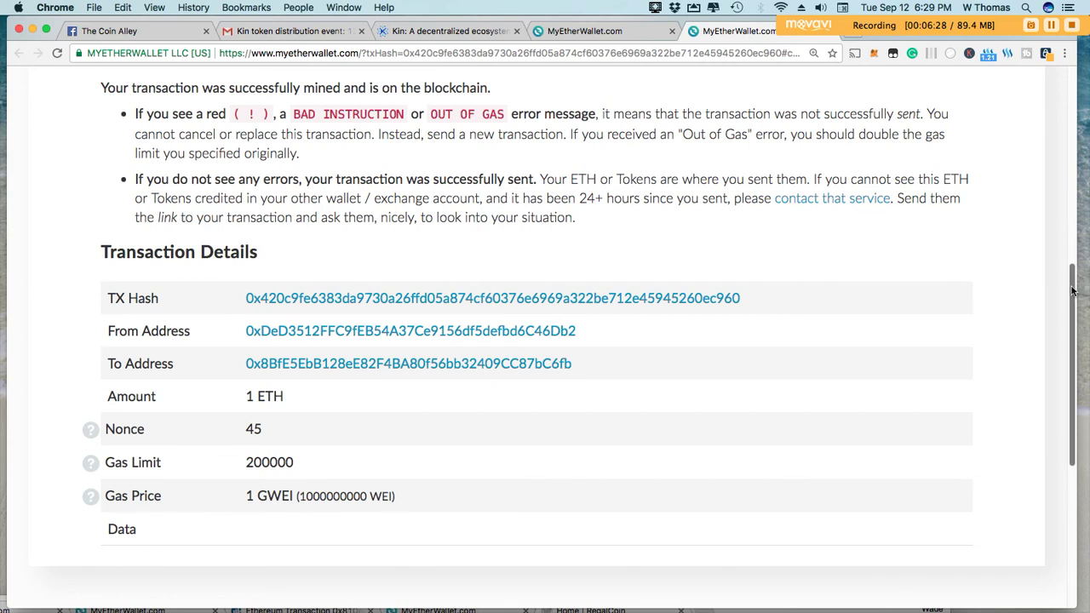
pyautogui.scroll(3, 1072, 252)
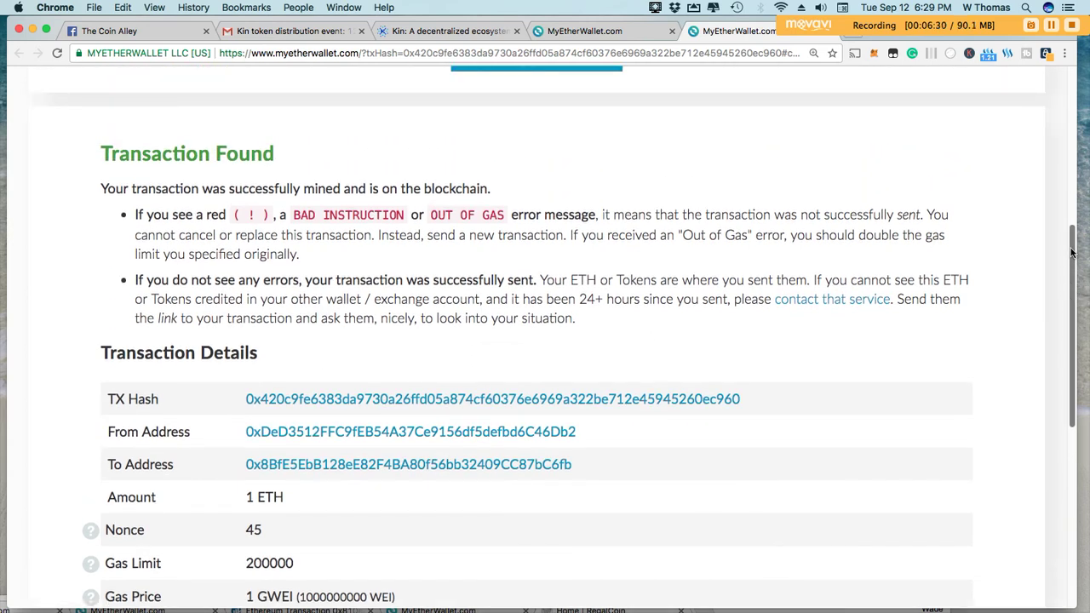
pyautogui.scroll(-1, 1072, 252)
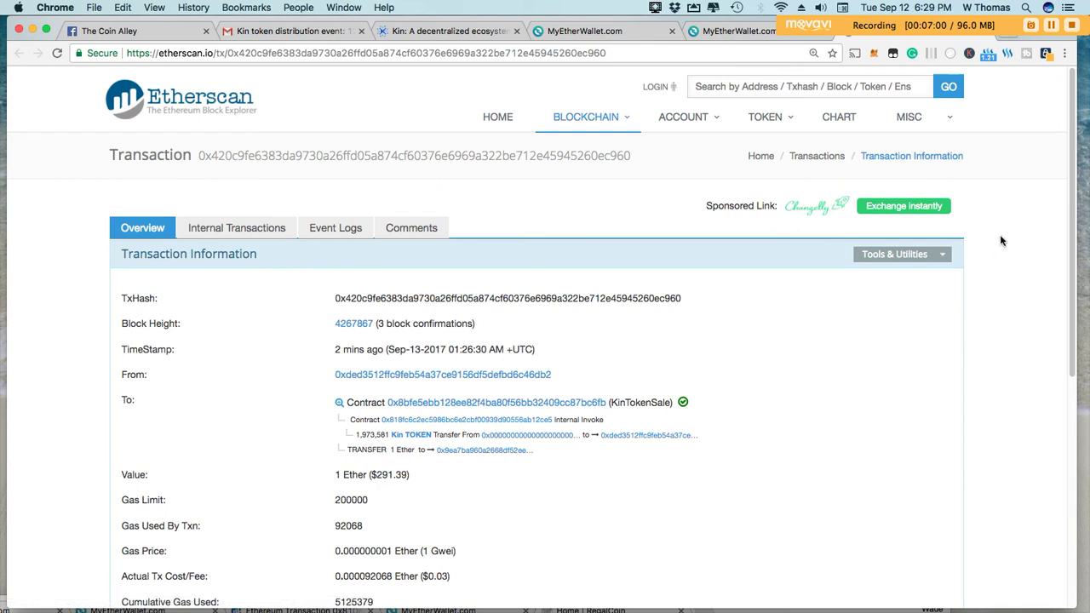
pyautogui.moveTo(1073, 221); pyautogui.dragTo(1070, 263)
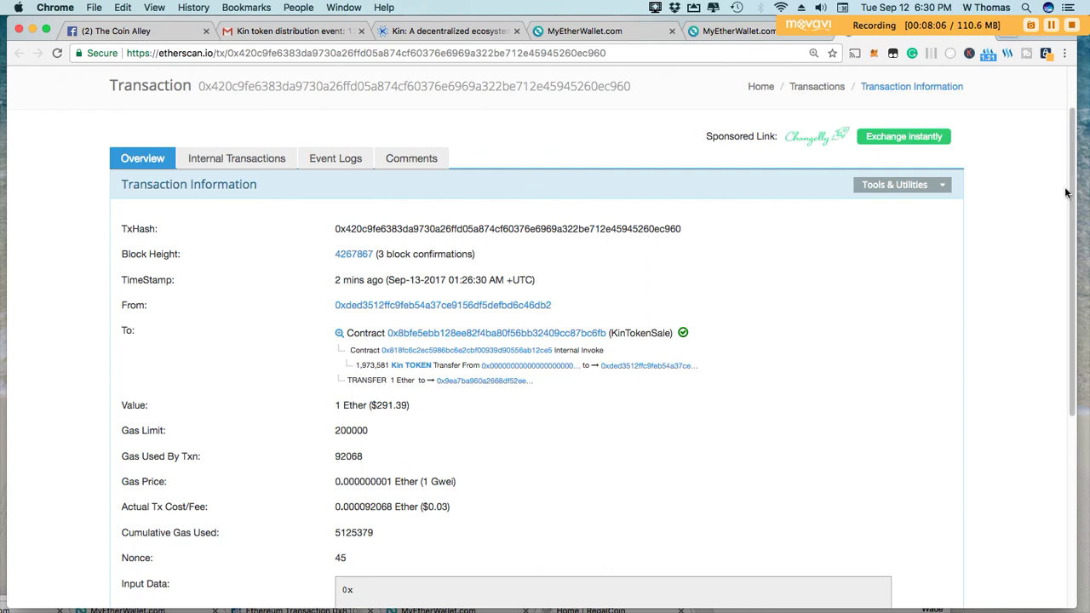
pyautogui.scroll(-5, 1064, 192)
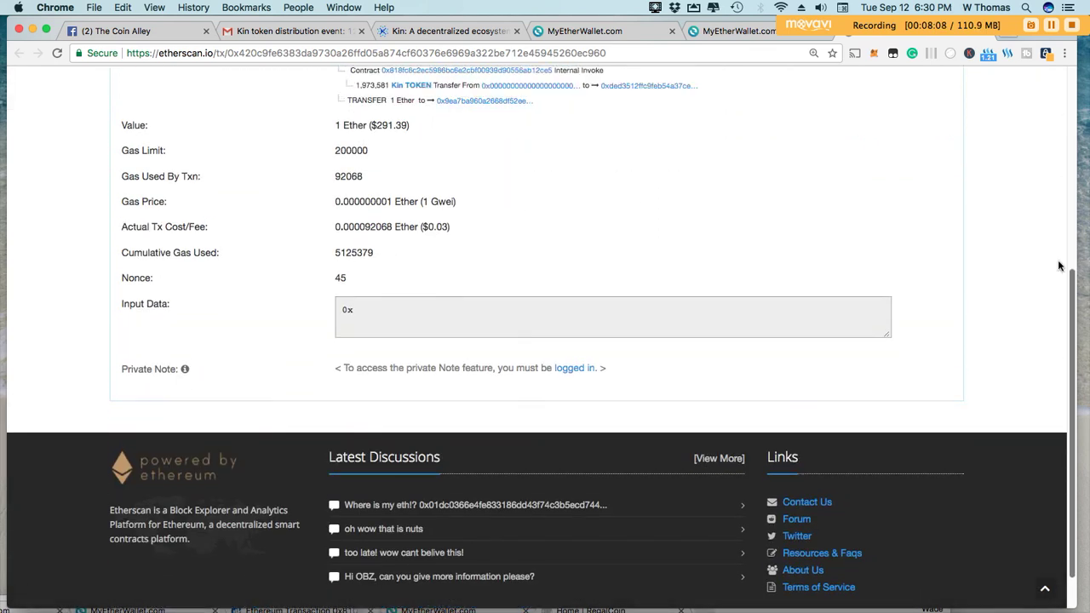
pyautogui.scroll(6, 1059, 256)
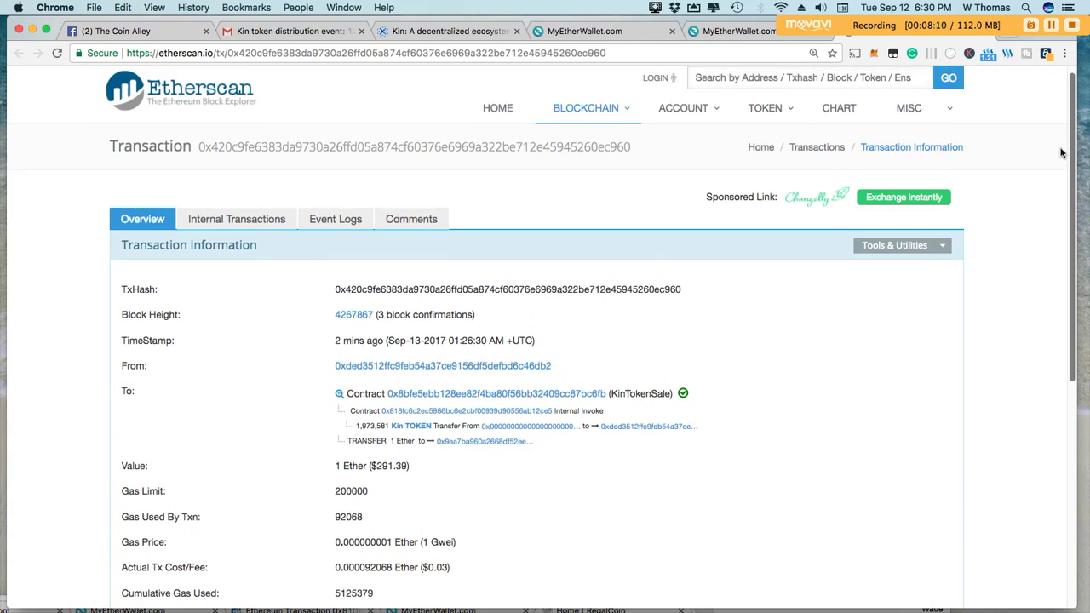
pyautogui.scroll(-2, 1057, 179)
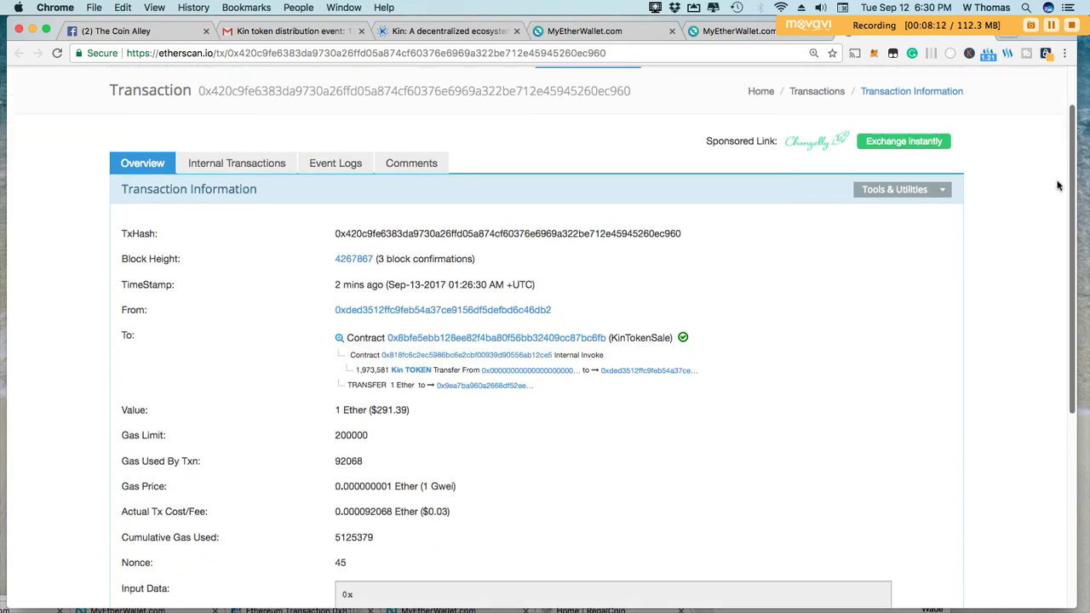
pyautogui.scroll(1, 1057, 186)
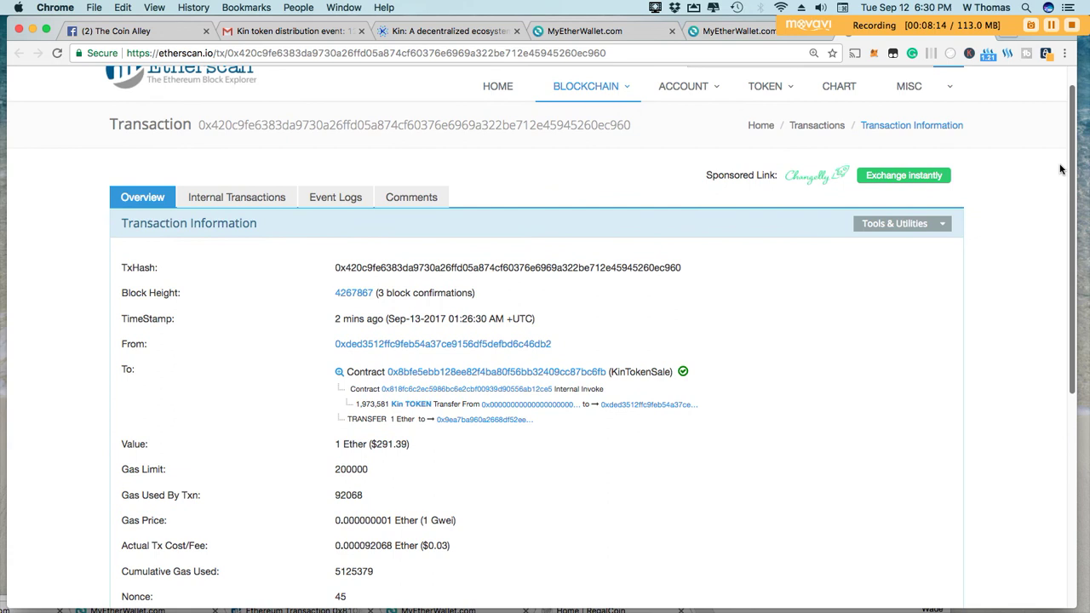
pyautogui.scroll(-1, 1060, 170)
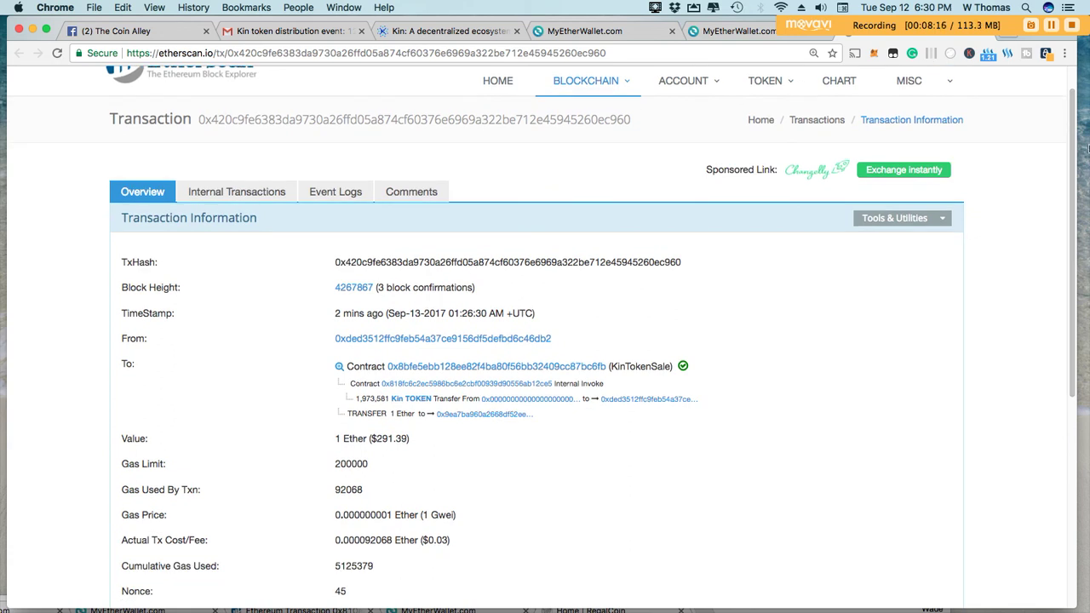